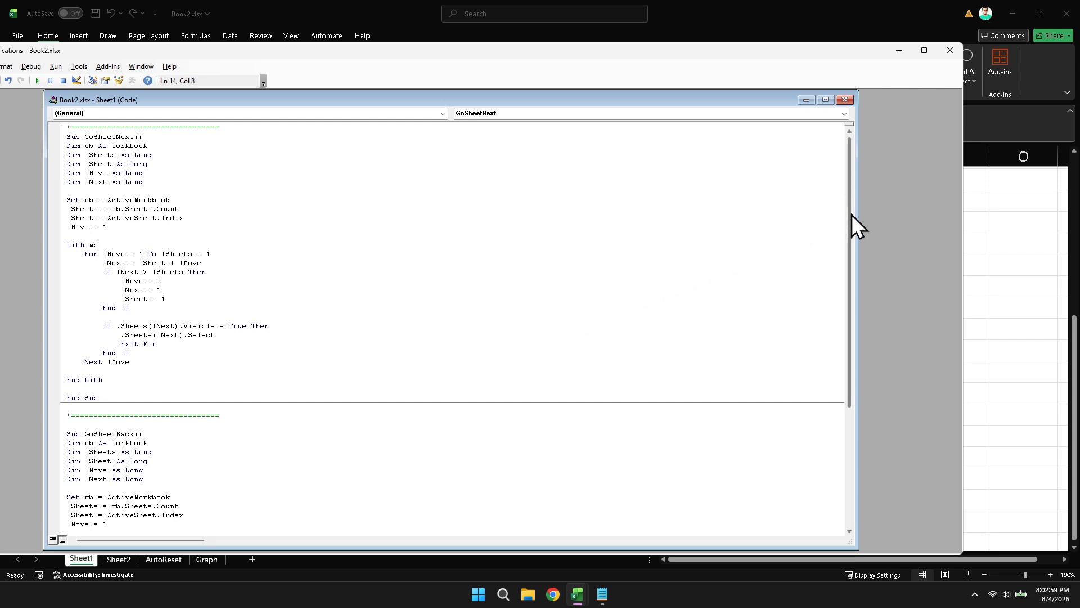
# Look through the GoSheetNext and GoSheetBack macro code and close the code editor
pyautogui.moveTo(852, 214); pyautogui.dragTo(859, 340)
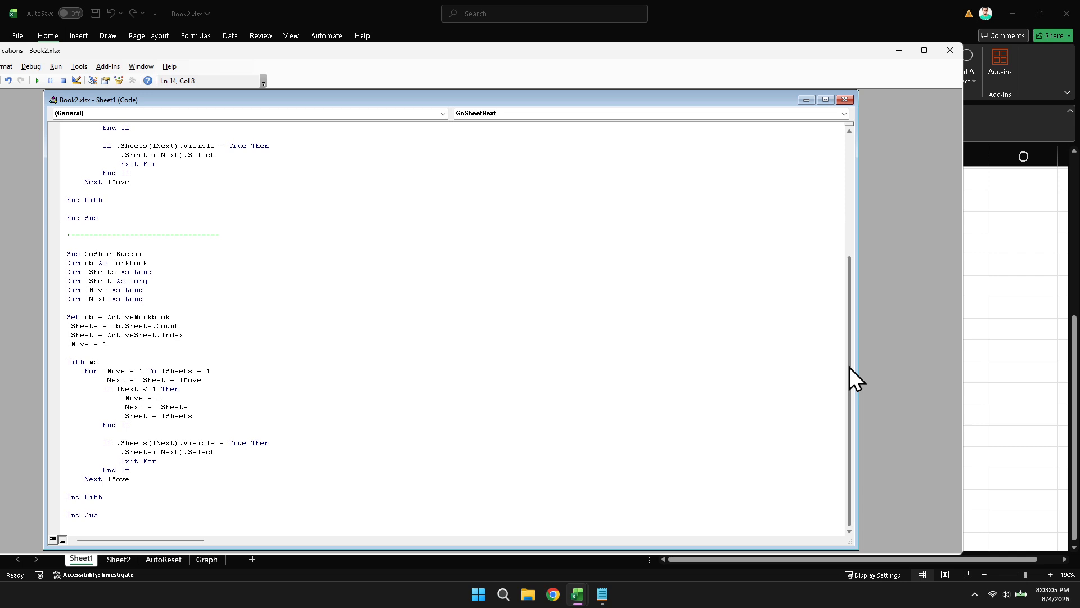
pyautogui.moveTo(850, 367); pyautogui.dragTo(854, 245)
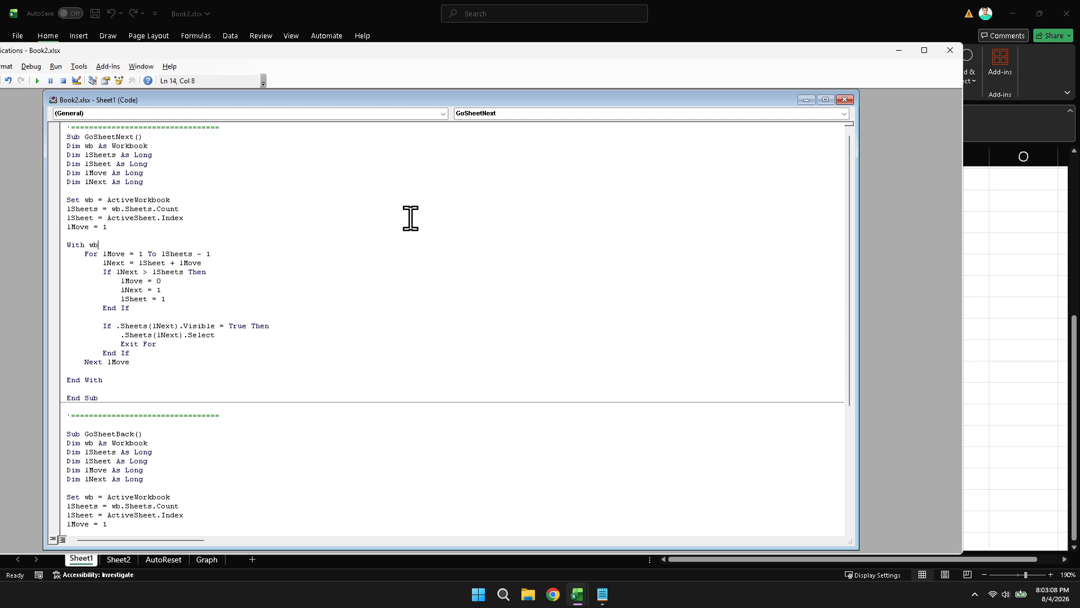
pyautogui.click(948, 53)
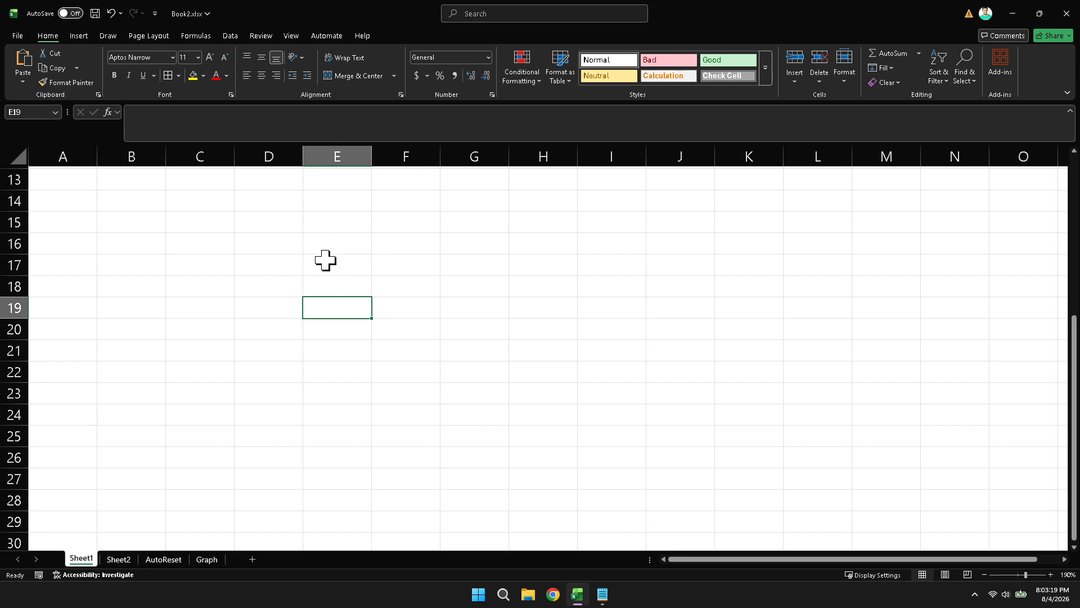
# Insert a beveled rectangle about 0.63" wide and 0.23" high at cell H17 on Sheet1 and label it NEXT
pyautogui.click(79, 36)
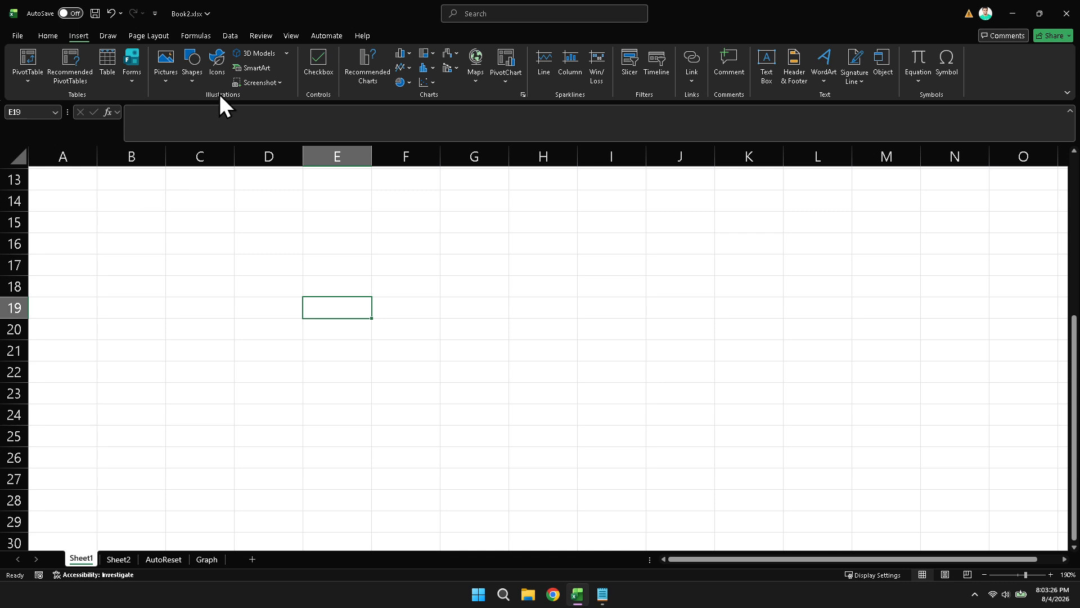
pyautogui.click(186, 79)
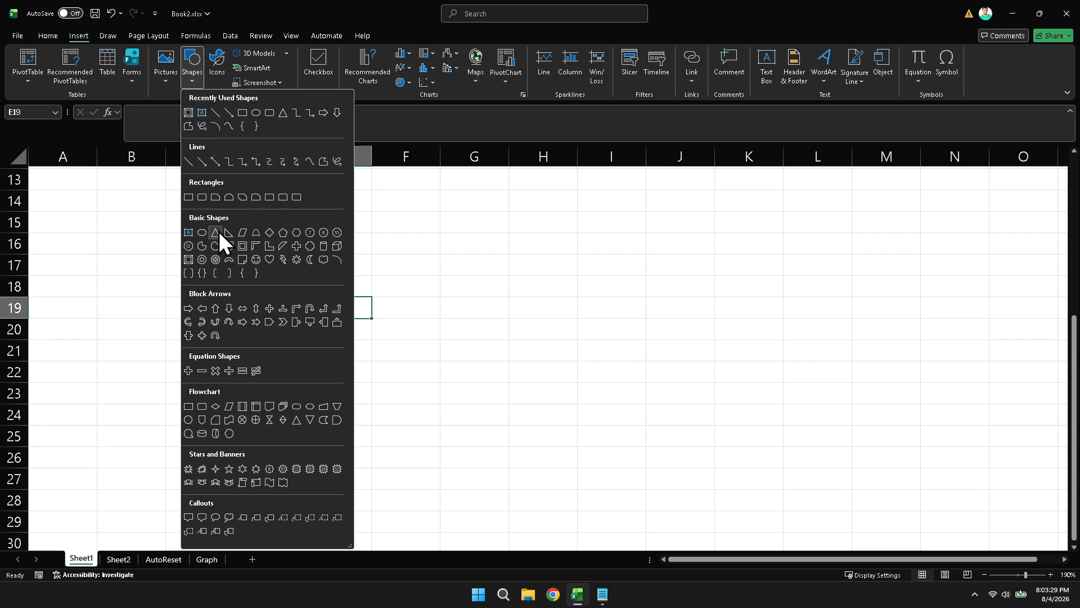
pyautogui.click(187, 260)
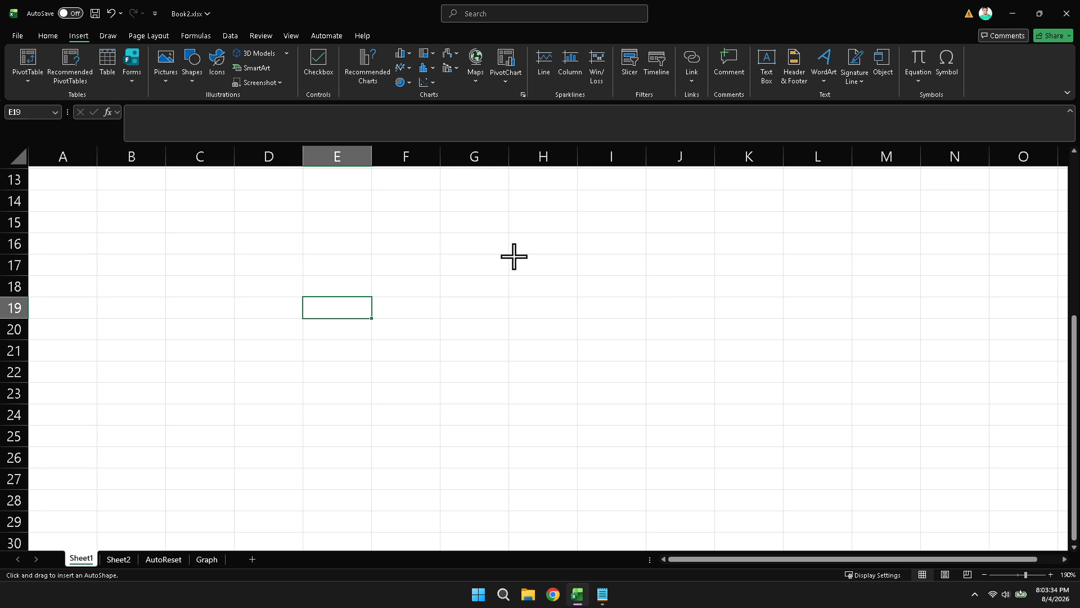
pyautogui.moveTo(512, 256)
pyautogui.mouseDown()
pyautogui.moveTo(579, 279)
pyautogui.moveTo(566, 262)
pyautogui.mouseUp()
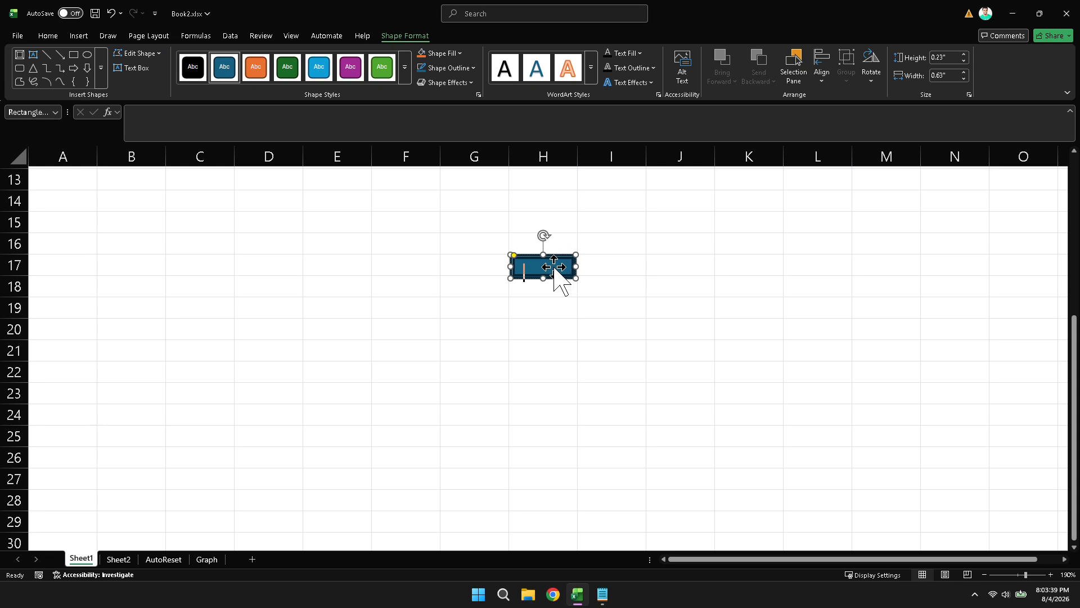
pyautogui.write('XT')
pyautogui.click(574, 316)
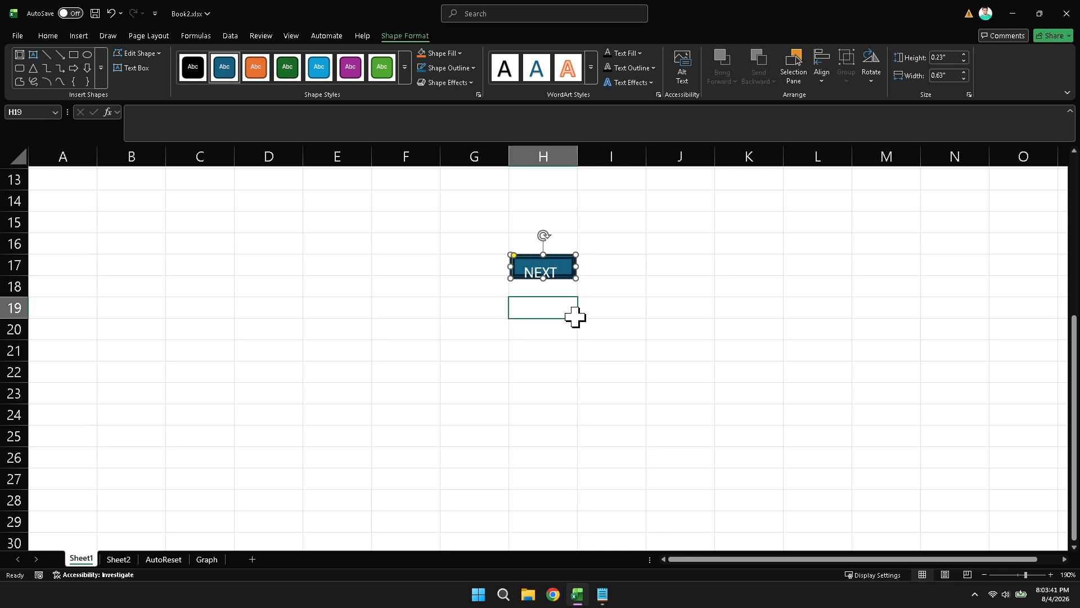
pyautogui.click(528, 341)
# Increase the NEXT shape's height down to nearly the lower edge of row 18 so its label fits
pyautogui.click(548, 263)
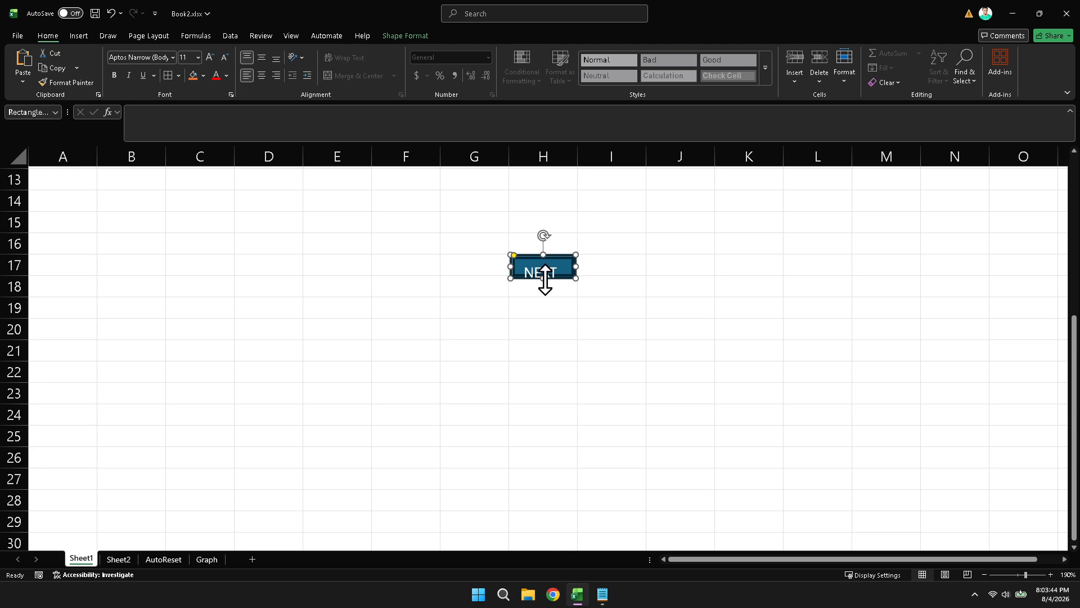
pyautogui.moveTo(544, 279); pyautogui.dragTo(545, 290)
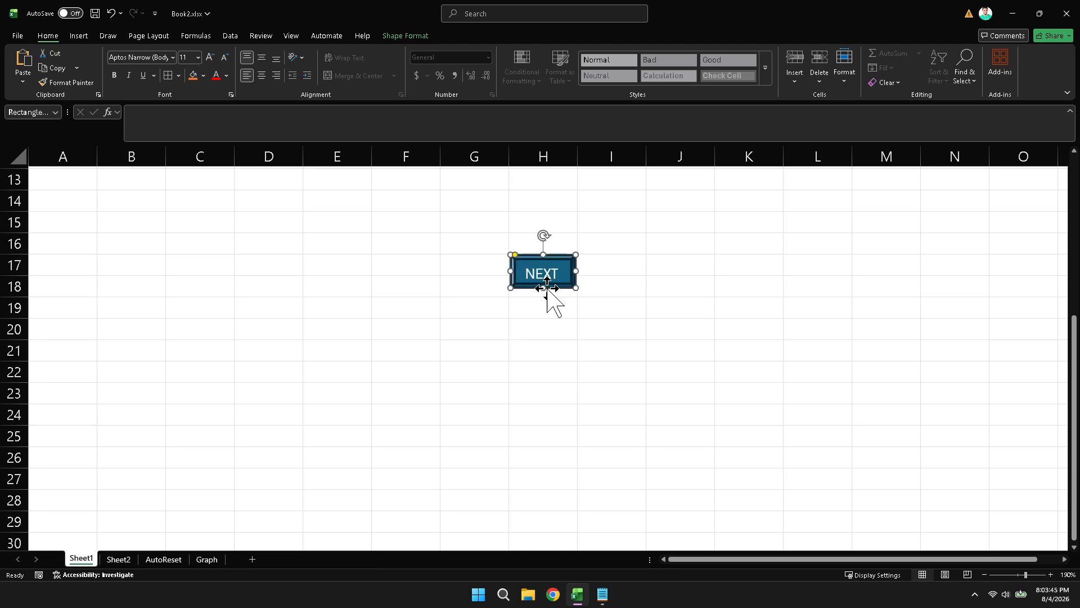
pyautogui.click(607, 305)
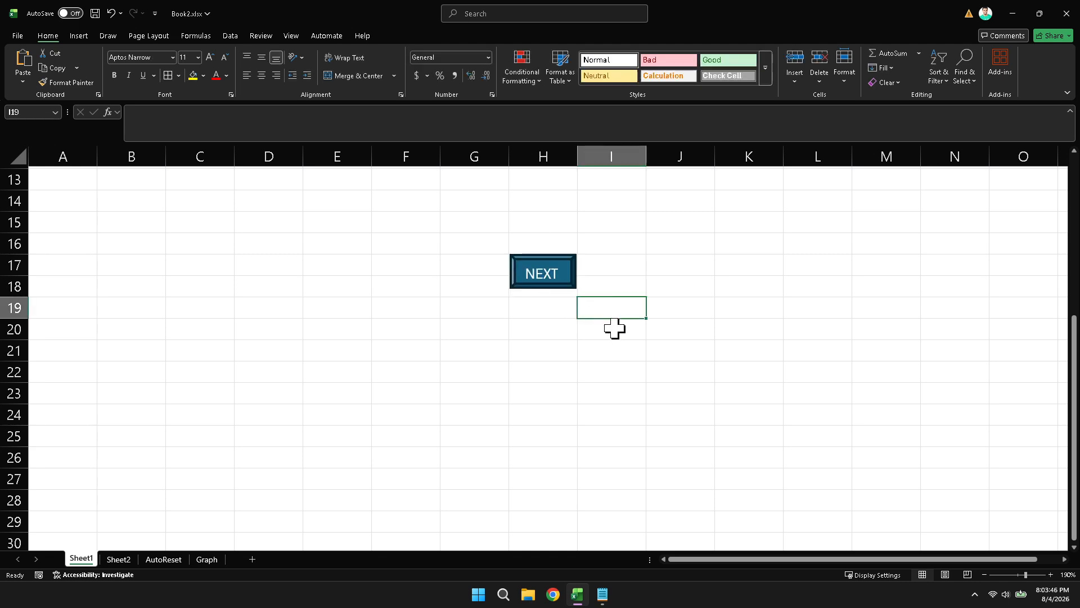
pyautogui.click(551, 370)
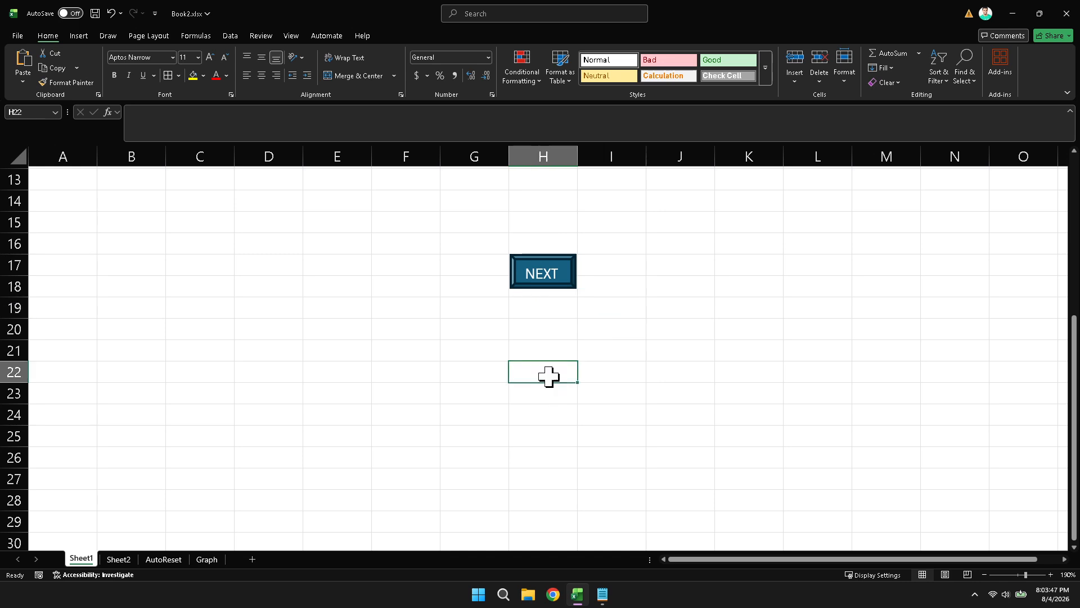
pyautogui.click(535, 274)
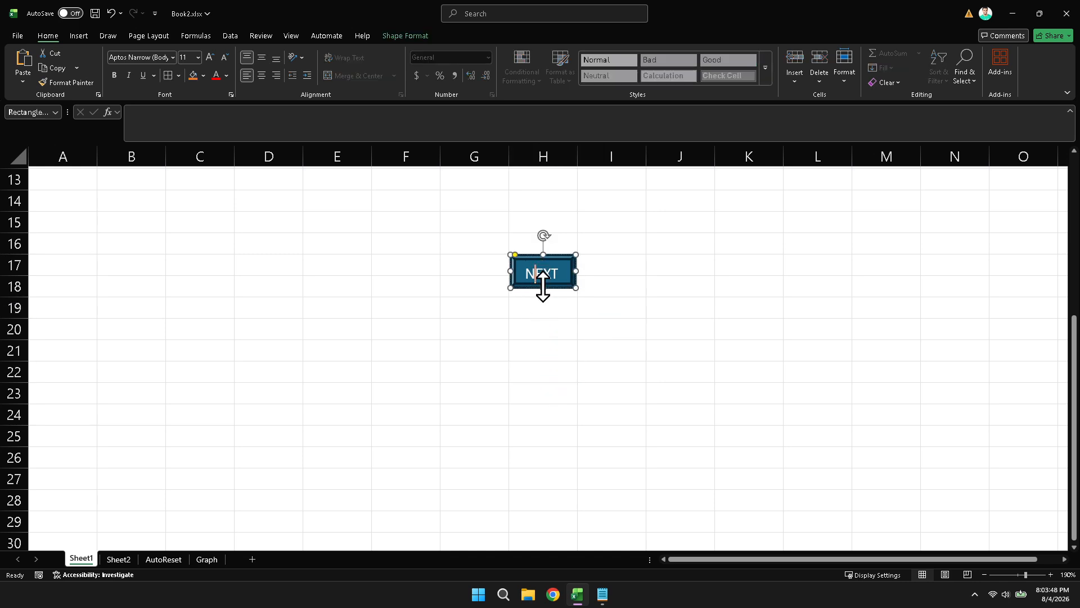
pyautogui.moveTo(544, 288); pyautogui.dragTo(543, 295)
pyautogui.click(537, 349)
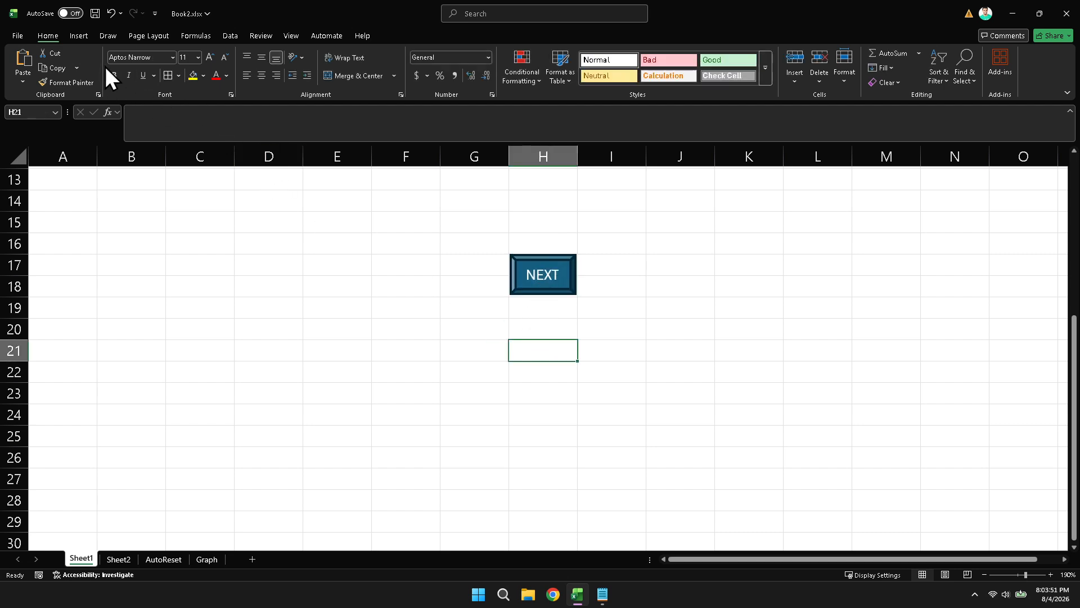
# Insert a second beveled rectangle, about 0.67" wide and 0.41" high, over cells F17:F18 and label it BACK
pyautogui.click(84, 35)
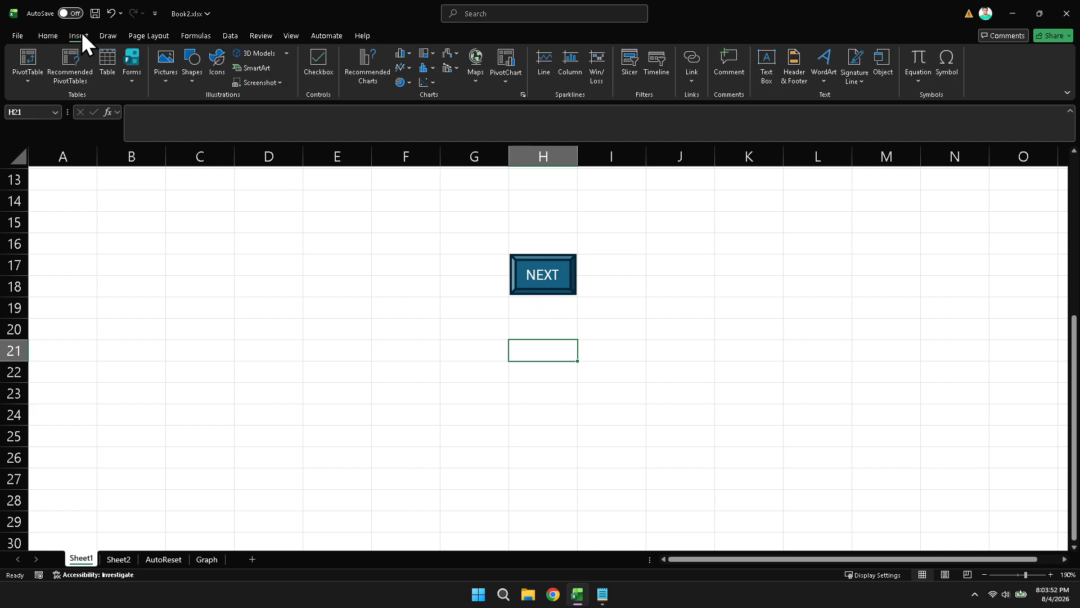
pyautogui.click(191, 81)
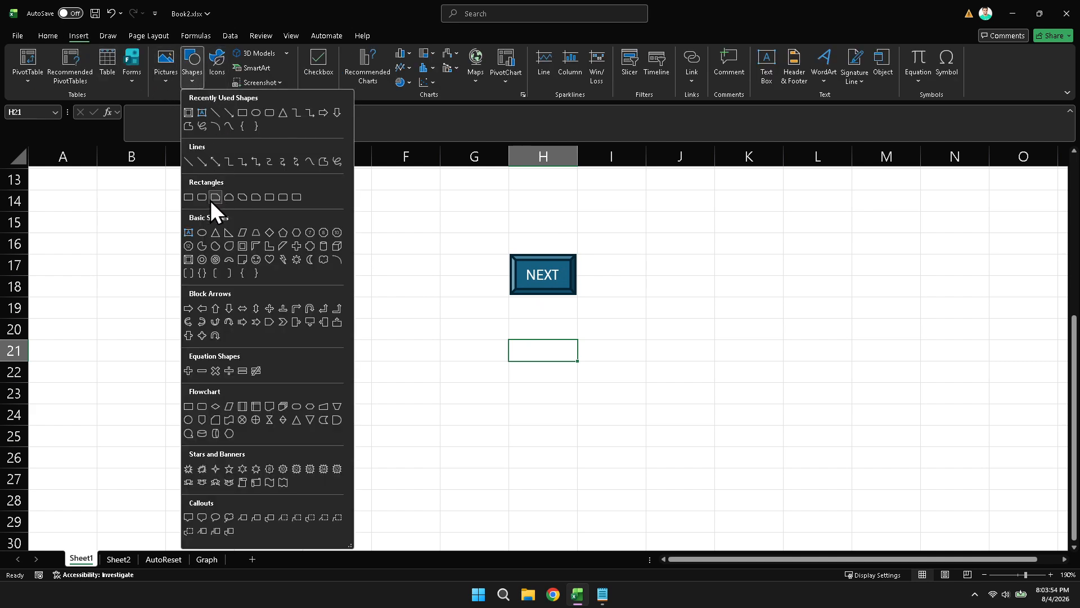
pyautogui.click(189, 259)
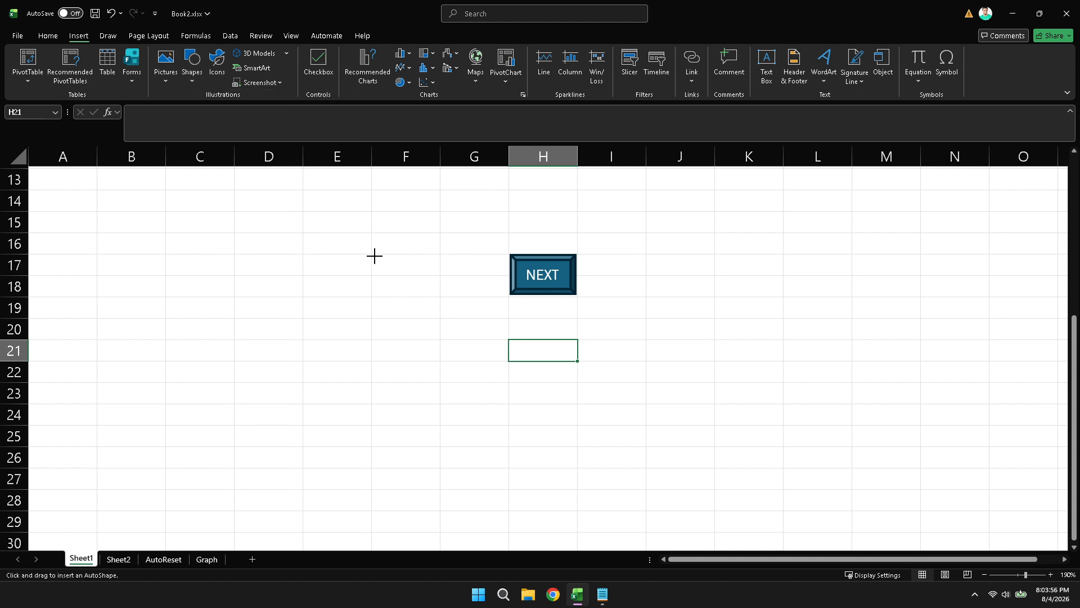
pyautogui.moveTo(372, 254); pyautogui.dragTo(441, 297)
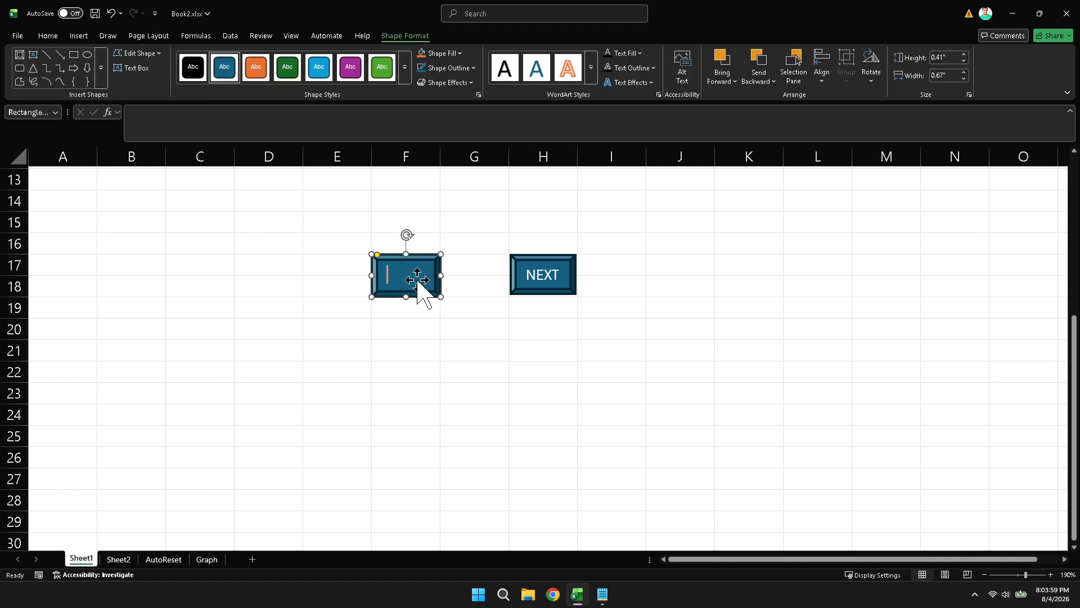
pyautogui.write('BACK')
pyautogui.click(489, 328)
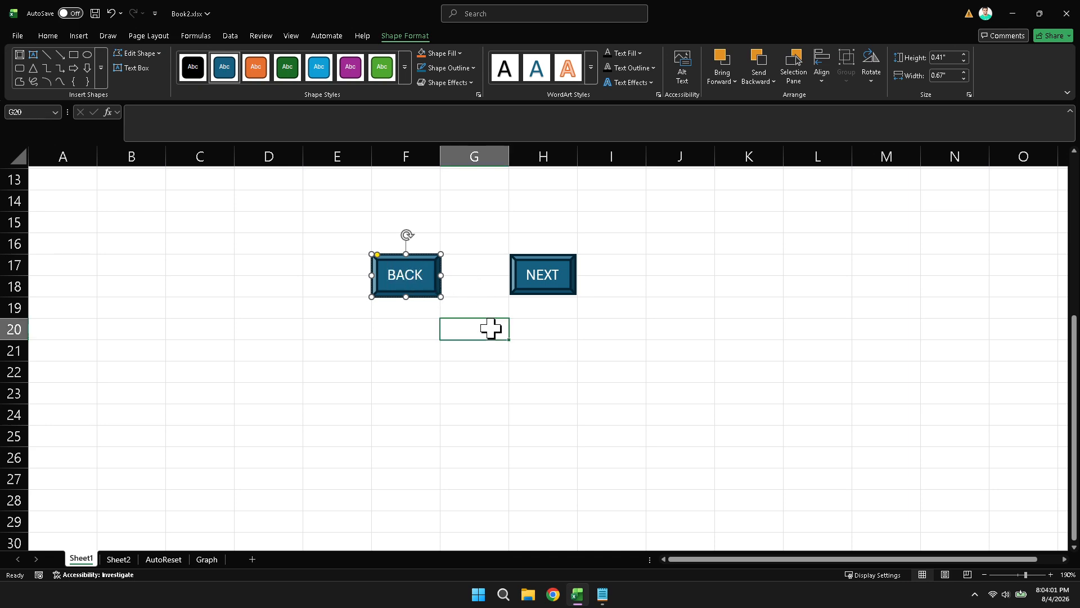
pyautogui.click(494, 372)
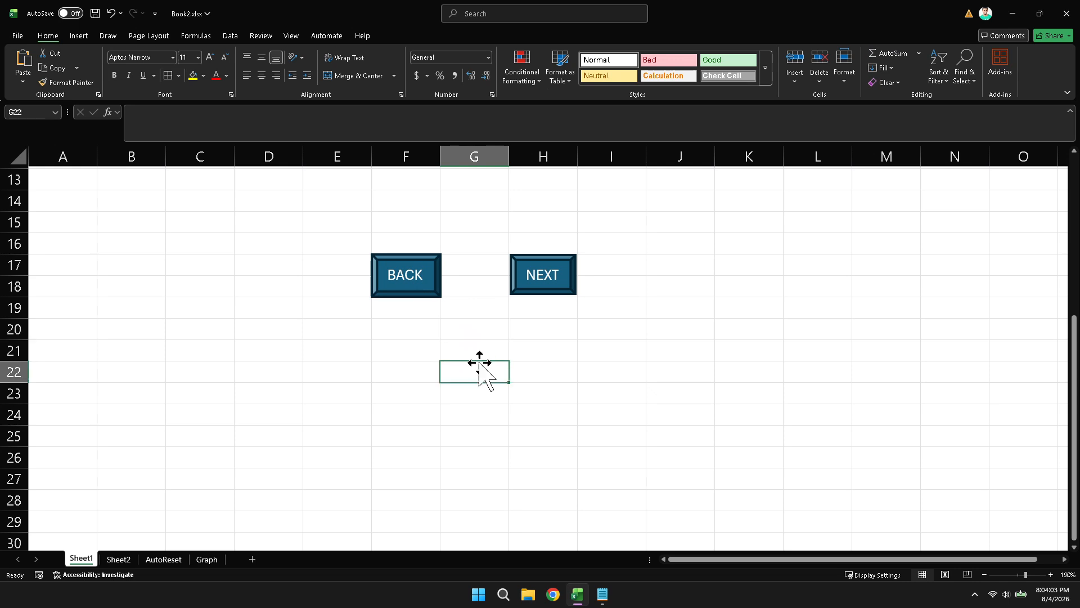
# Assign the macro Sheet1.GoSheetNext to the NEXT shape and deselect the shape
pyautogui.click(543, 286)
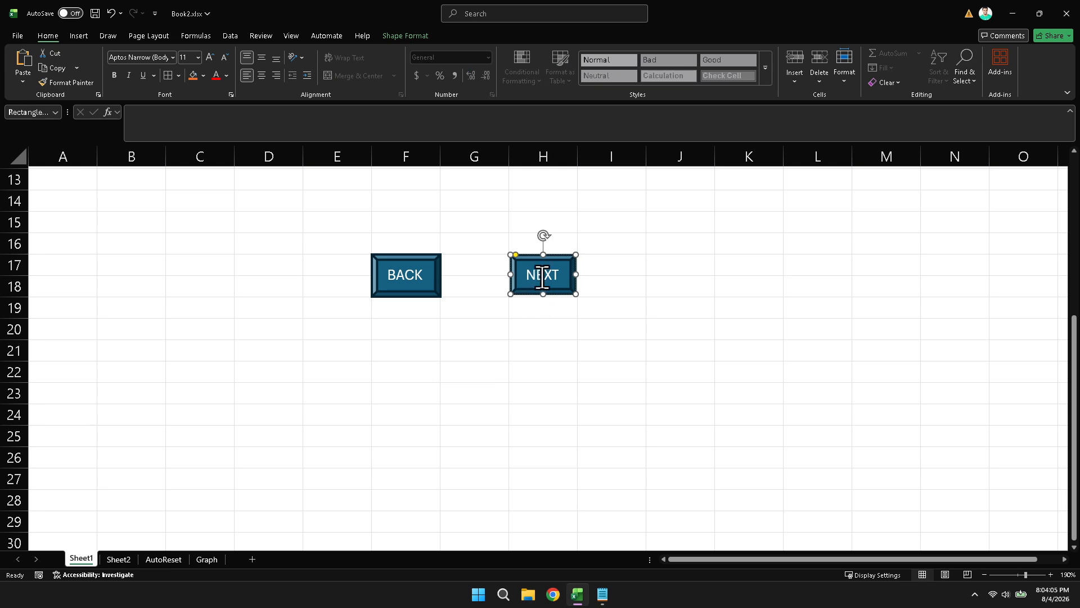
pyautogui.rightClick(559, 259)
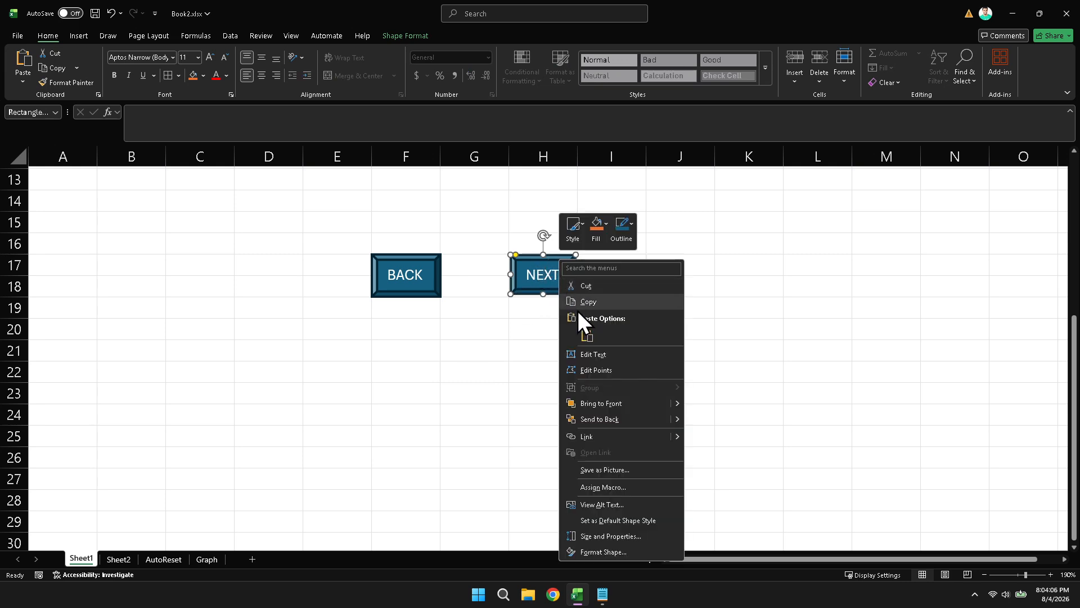
pyautogui.click(595, 486)
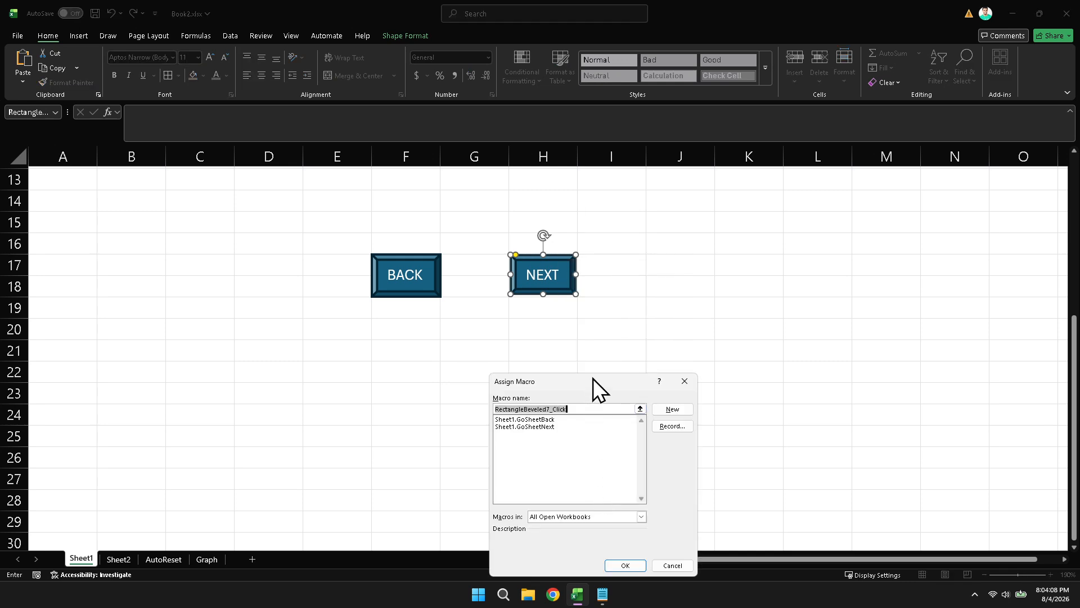
pyautogui.moveTo(595, 377); pyautogui.dragTo(697, 181)
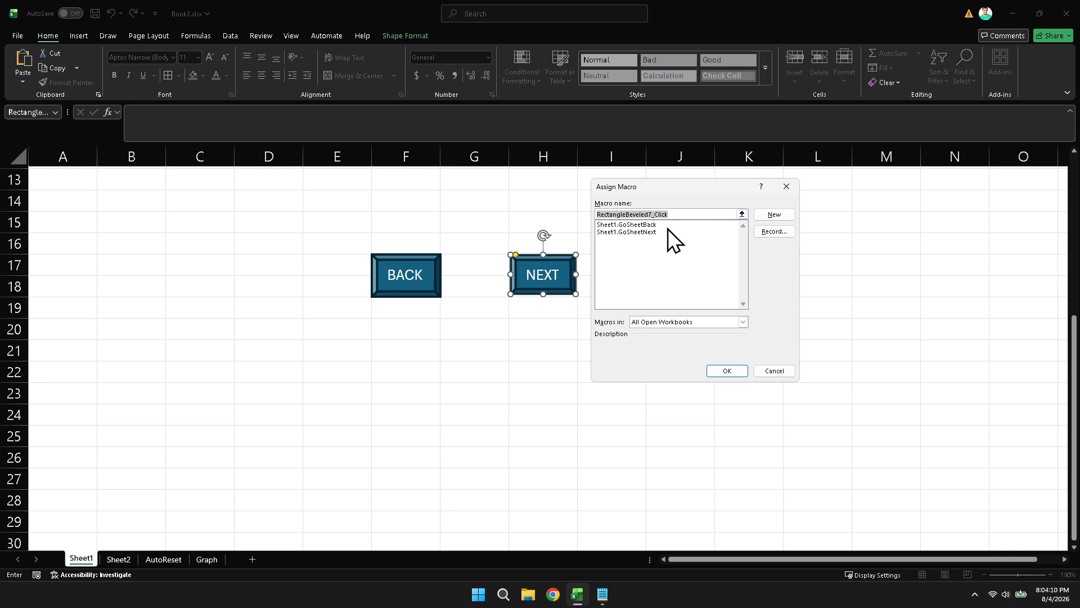
pyautogui.click(650, 232)
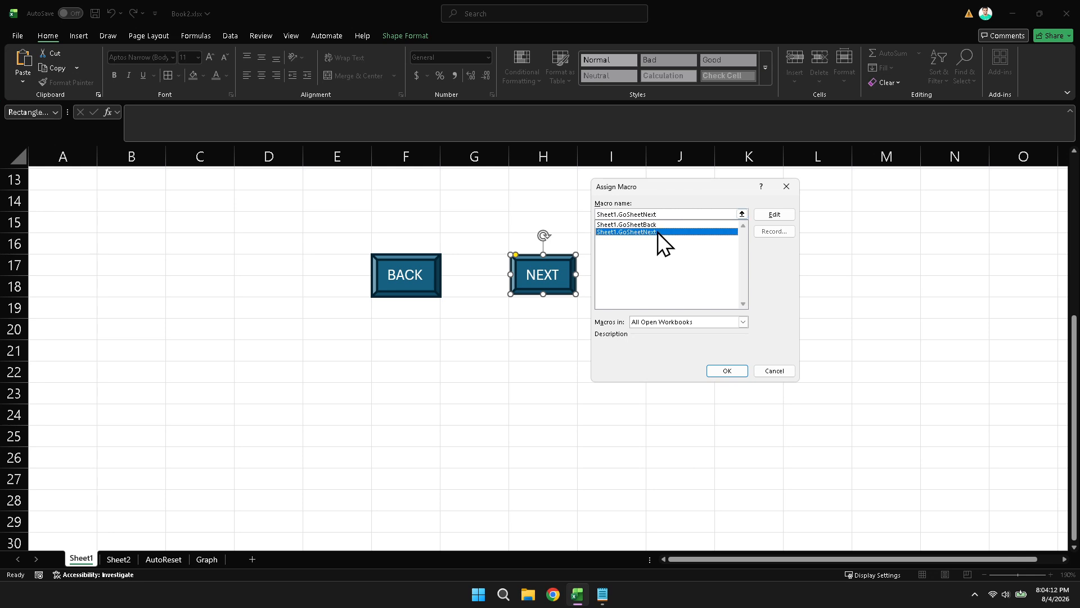
pyautogui.click(720, 373)
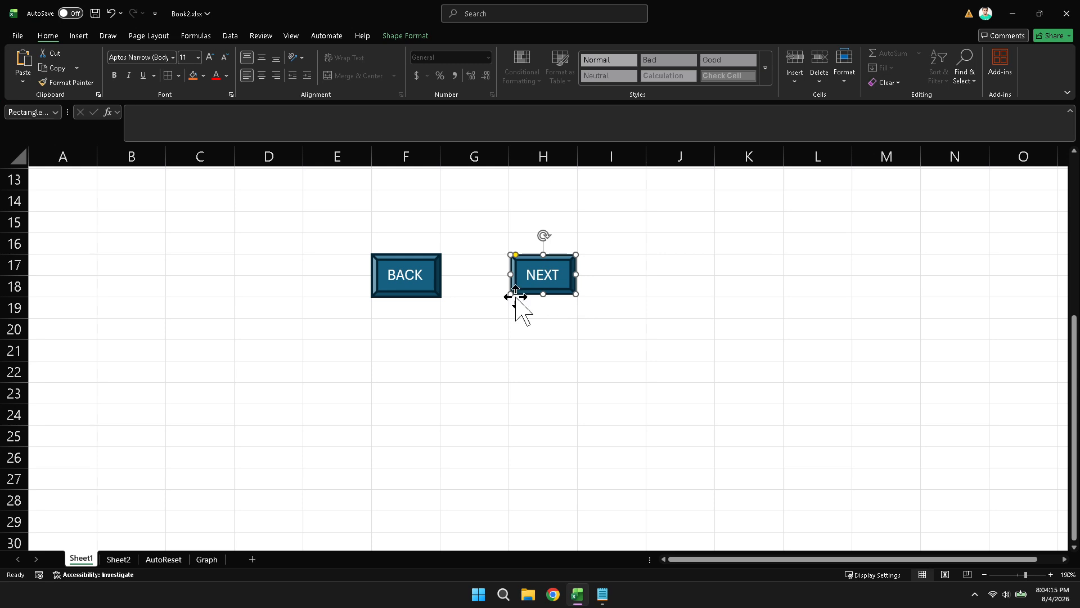
pyautogui.click(472, 226)
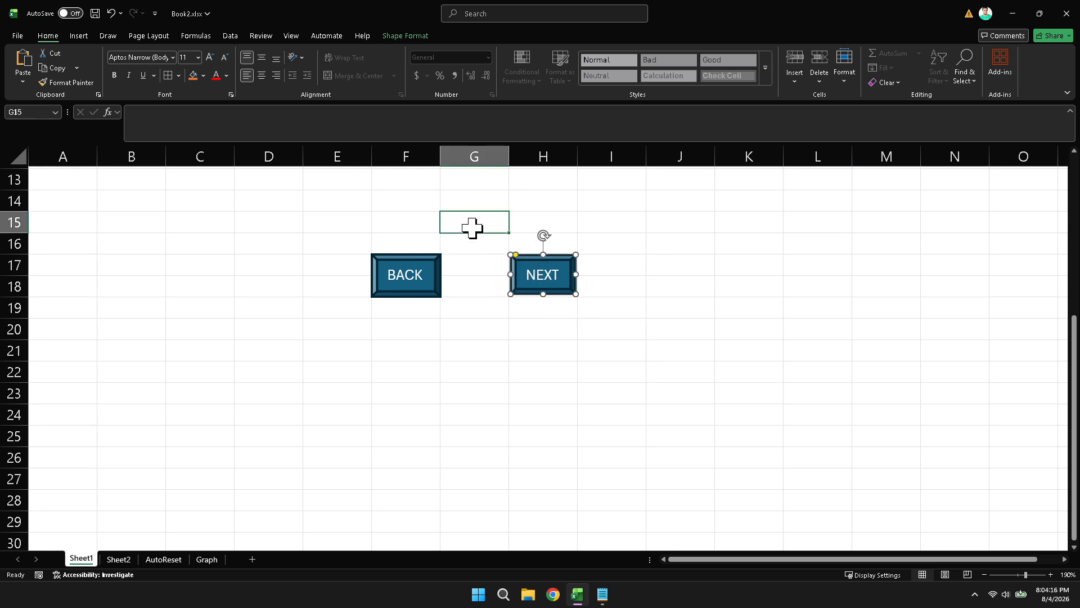
# Assign the macro Sheet1.GoSheetBack to the BACK shape
pyautogui.click(426, 270)
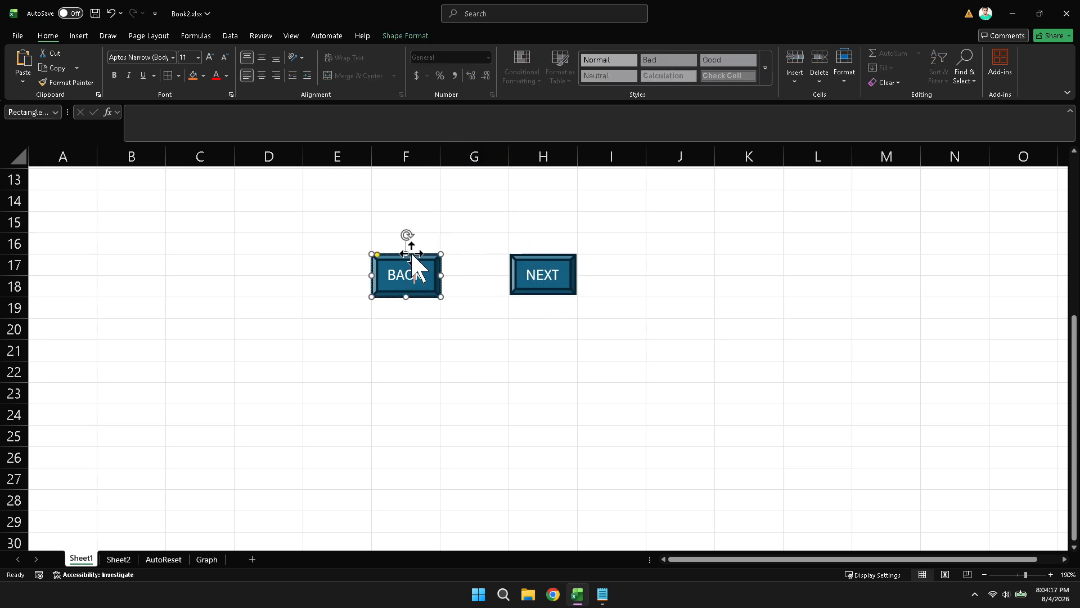
pyautogui.rightClick(413, 254)
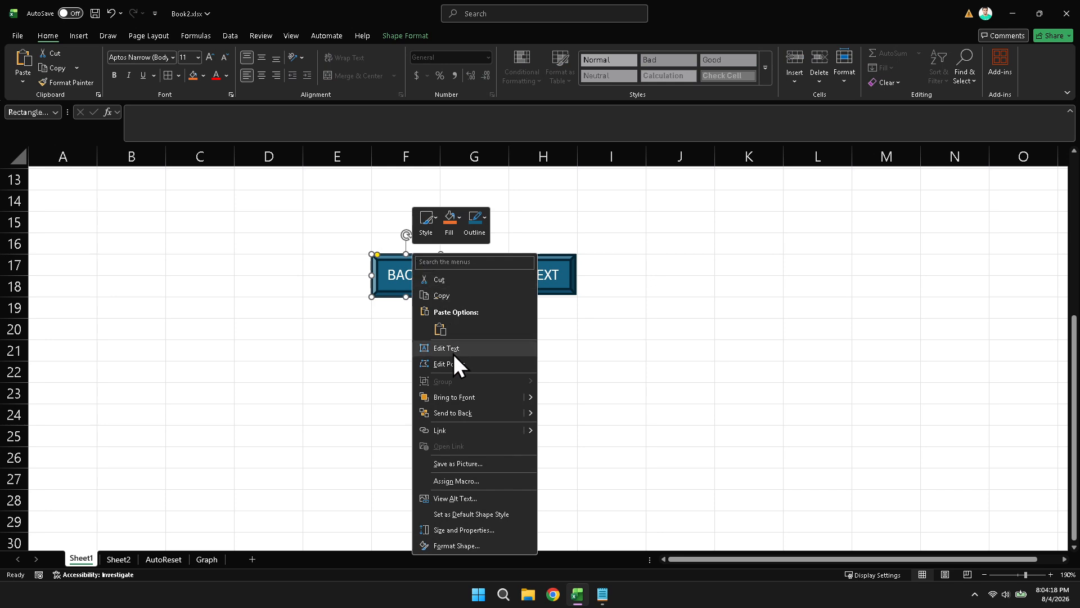
pyautogui.click(454, 482)
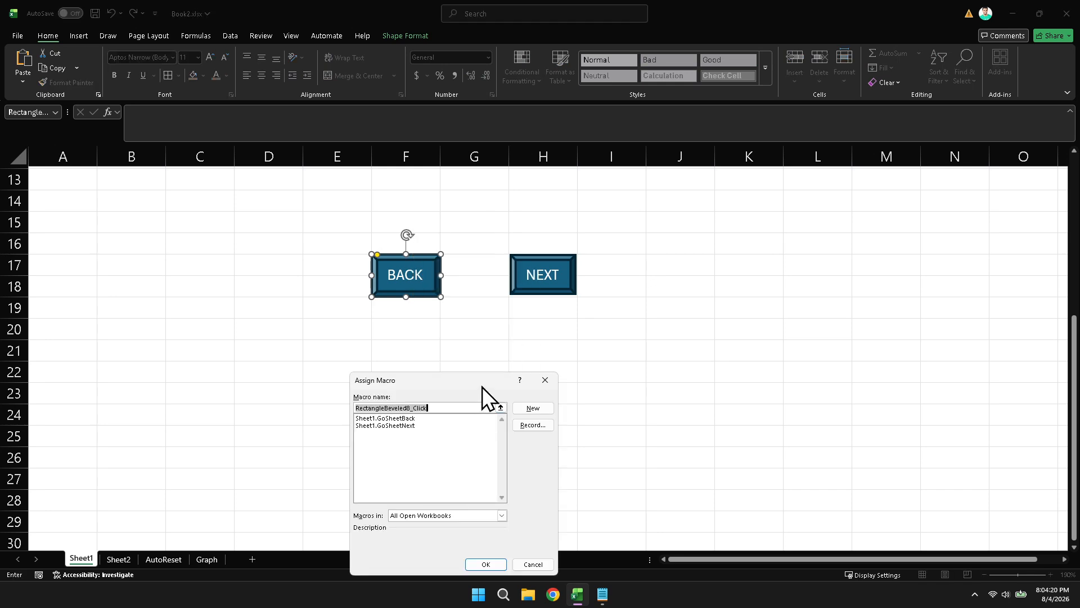
pyautogui.moveTo(482, 387); pyautogui.dragTo(652, 212)
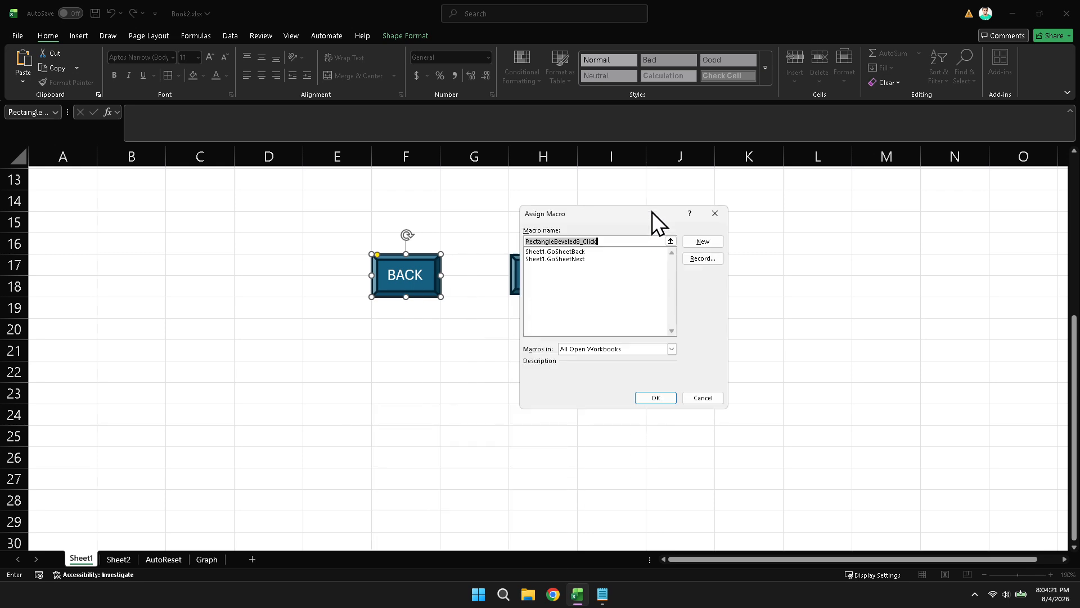
pyautogui.click(569, 252)
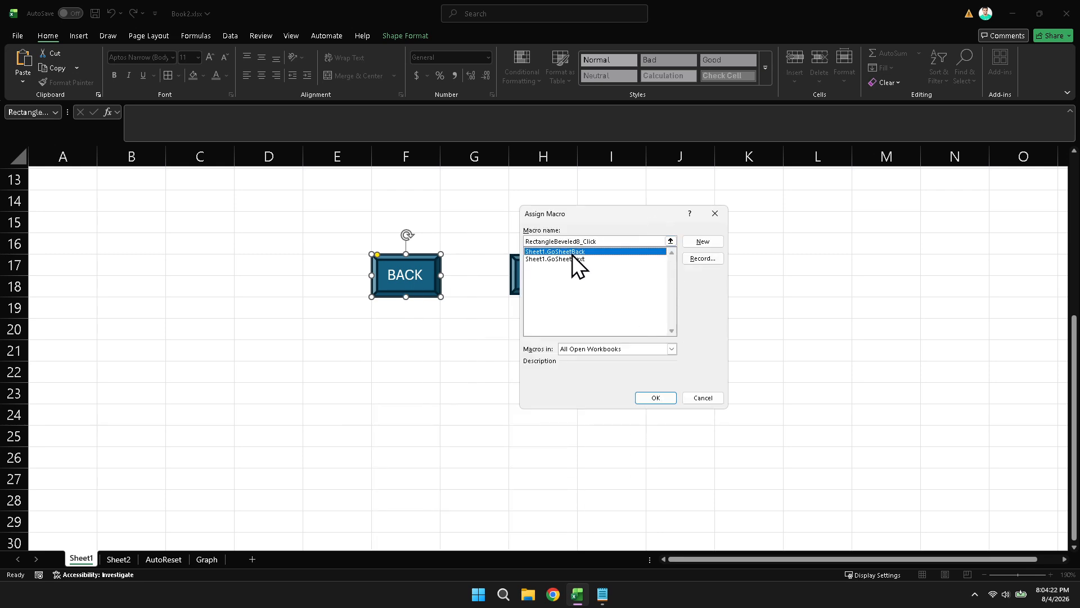
pyautogui.click(656, 398)
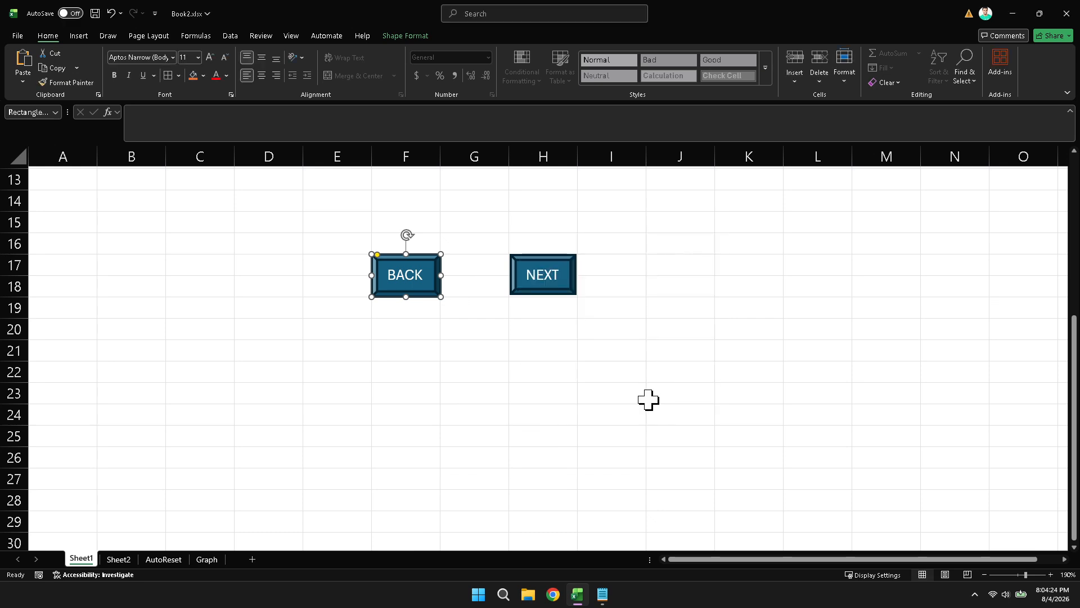
# Deselect the BACK shape and test the NEXT shape by running its macro from Sheet1
pyautogui.click(563, 325)
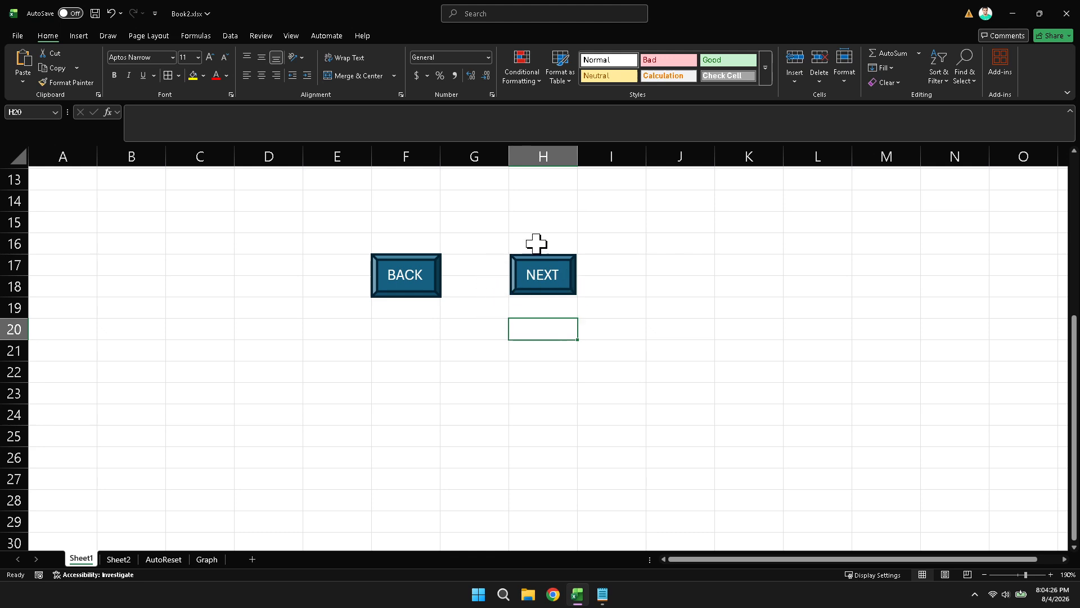
pyautogui.click(475, 306)
pyautogui.click(551, 284)
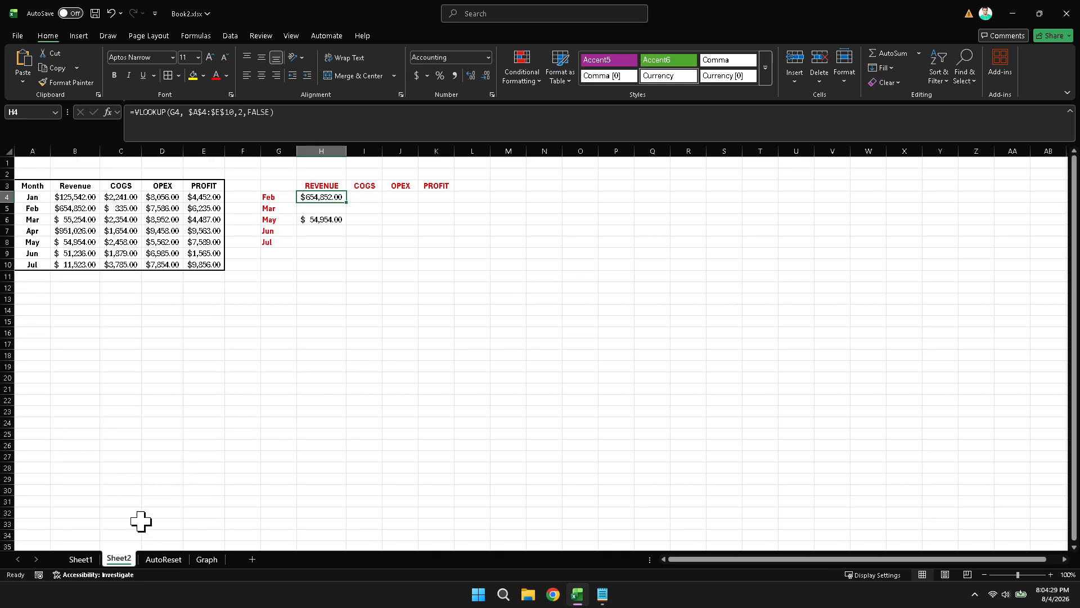
# Go back to Sheet1, test the BACK shape by running its macro, and return to Sheet1
pyautogui.click(83, 559)
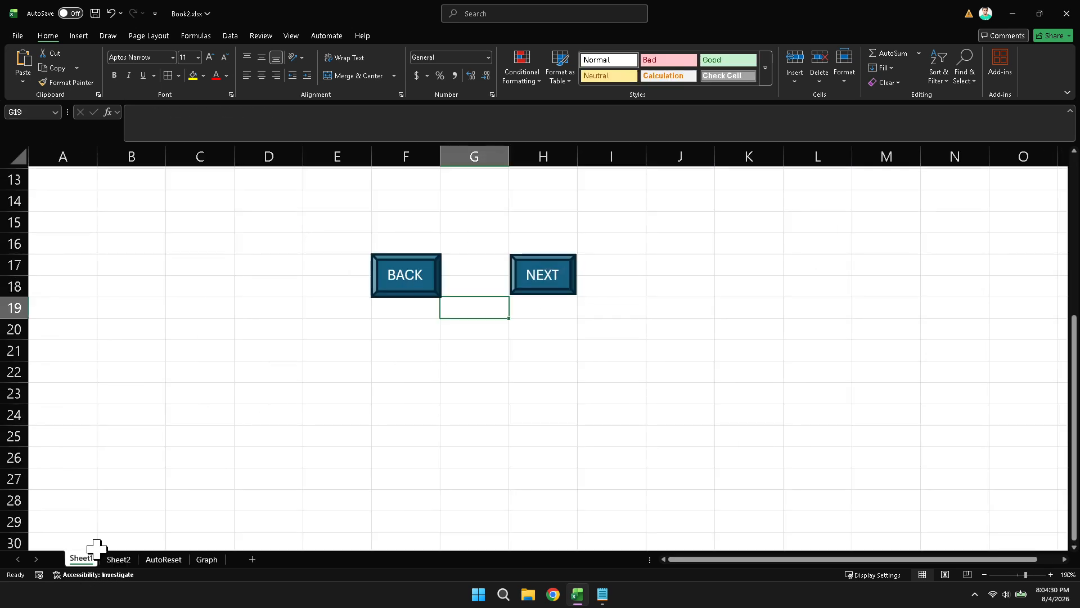
pyautogui.click(404, 287)
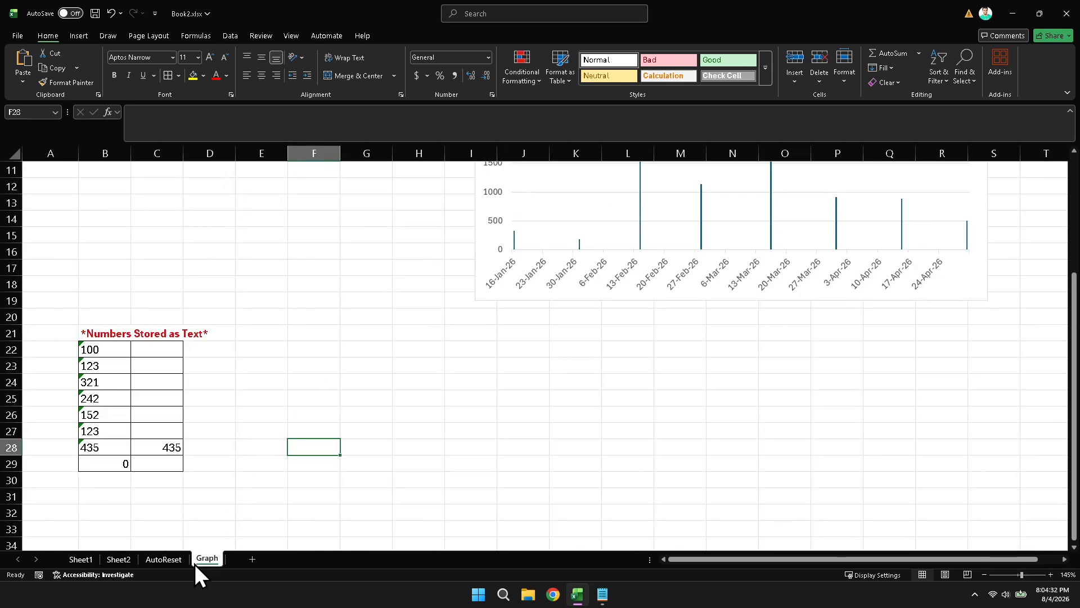
pyautogui.click(78, 555)
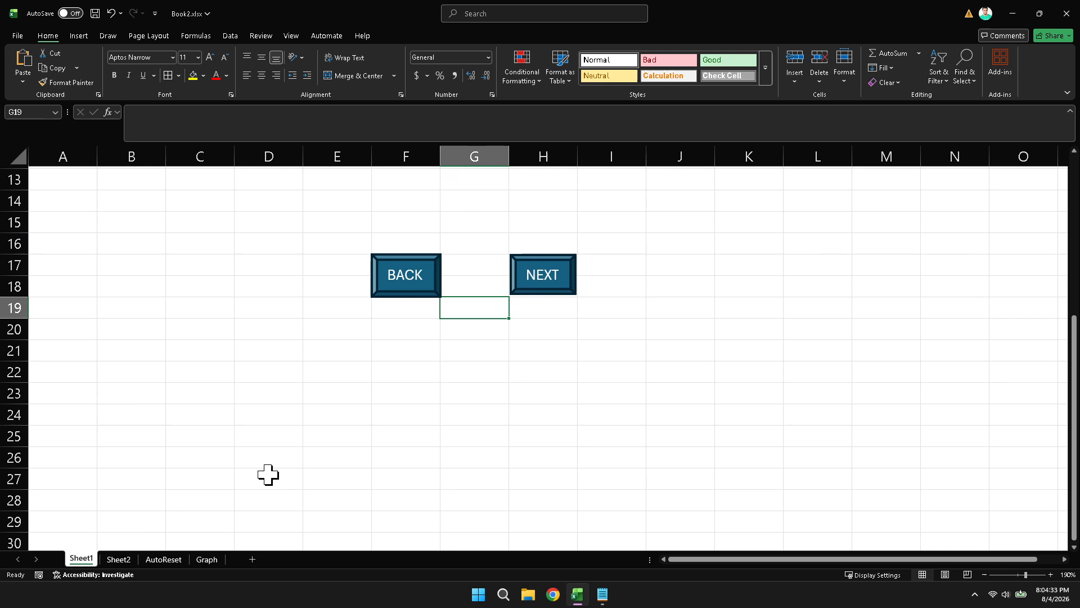
# Test the NEXT shape's macro once more, and finish back on Sheet1 with cell J20 selected
pyautogui.click(535, 276)
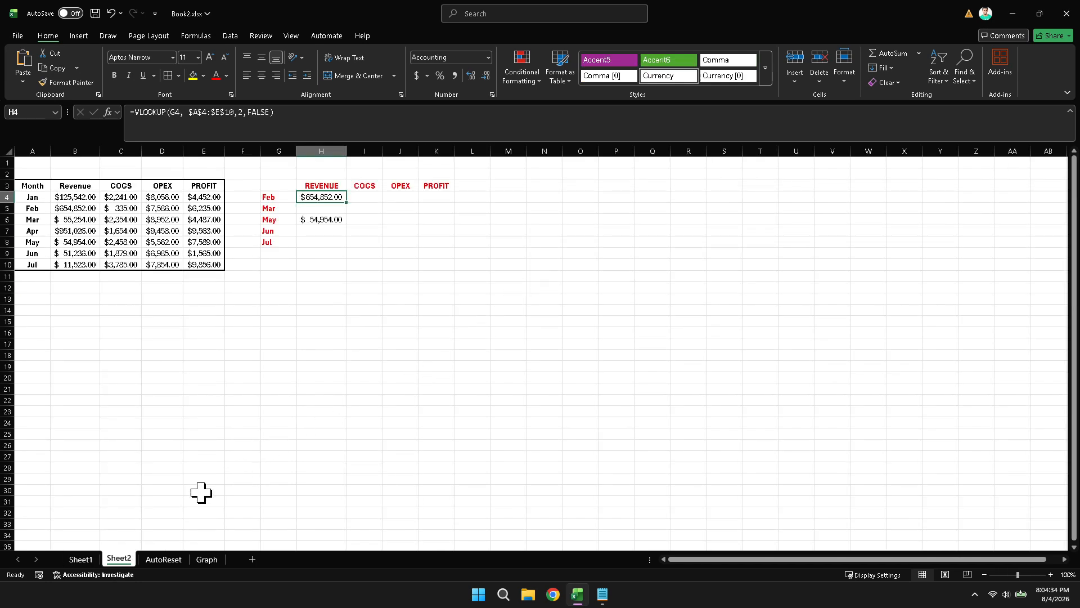
pyautogui.click(82, 560)
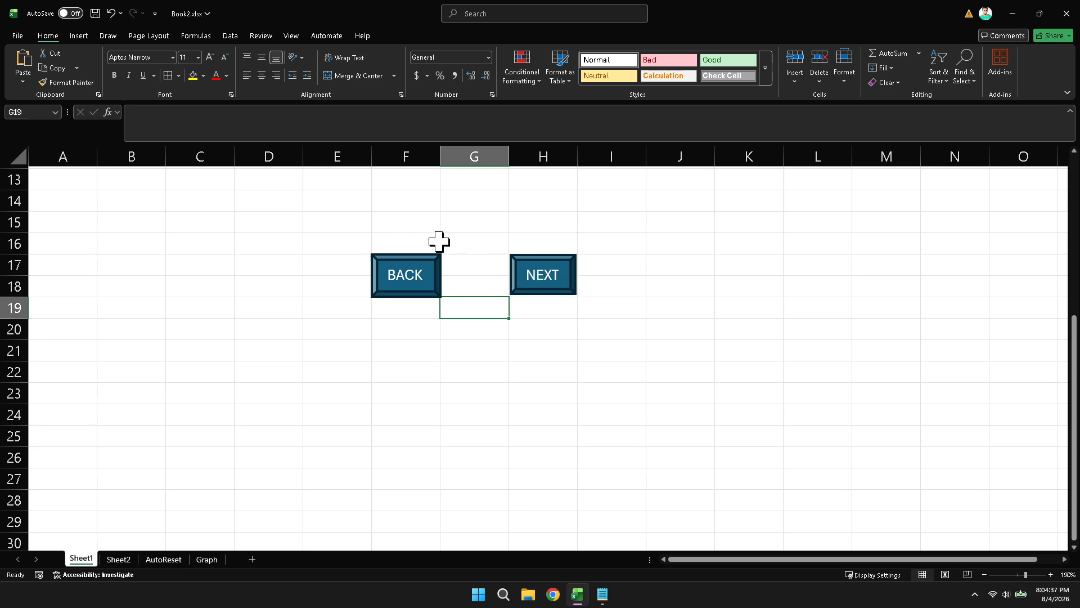
pyautogui.click(661, 330)
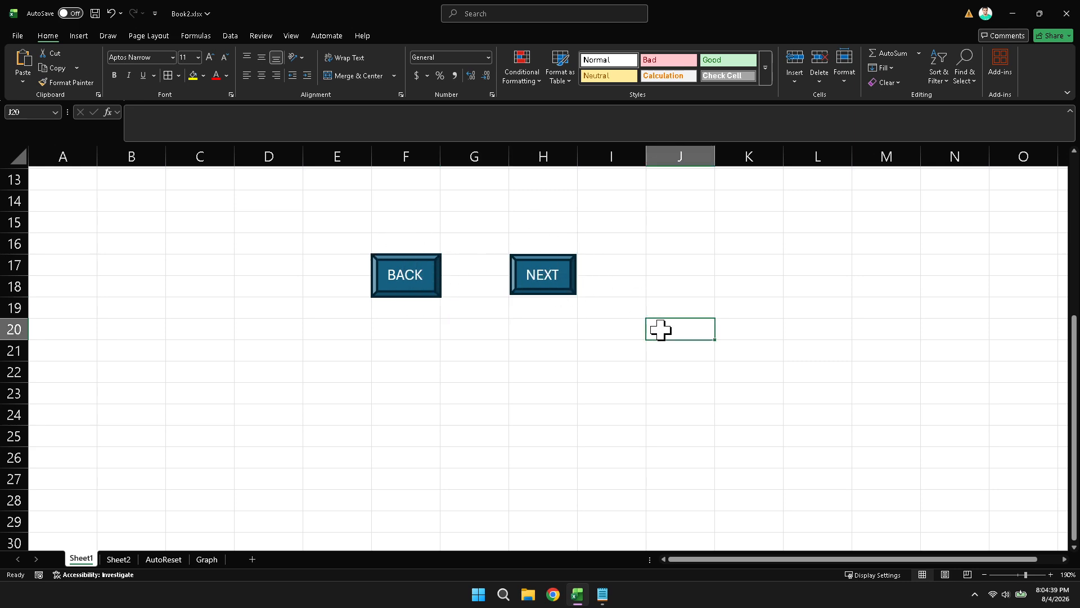